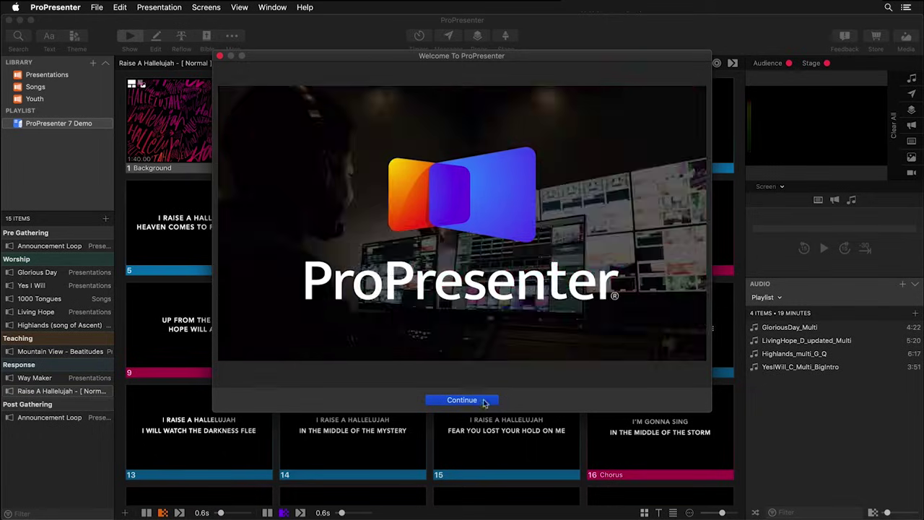
Step: Continue past the welcome splash, skip data migration, and close the Welcome To ProPresenter window
click(486, 403)
click(662, 403)
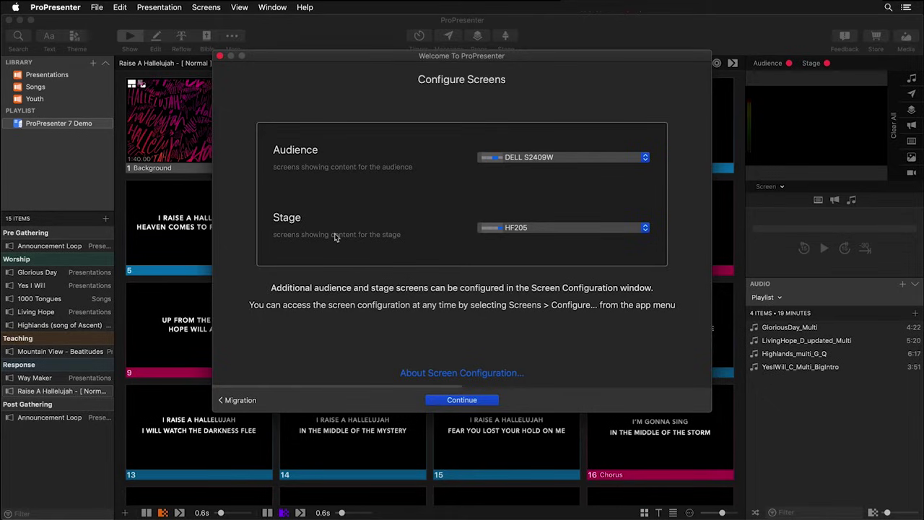
click(220, 56)
Step: Choose Configure Screens… from the Screens menu
click(209, 8)
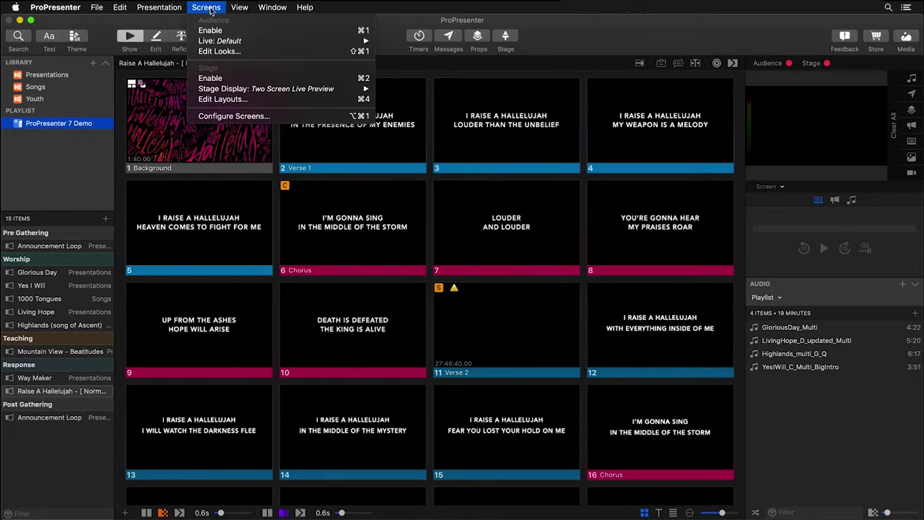
click(239, 121)
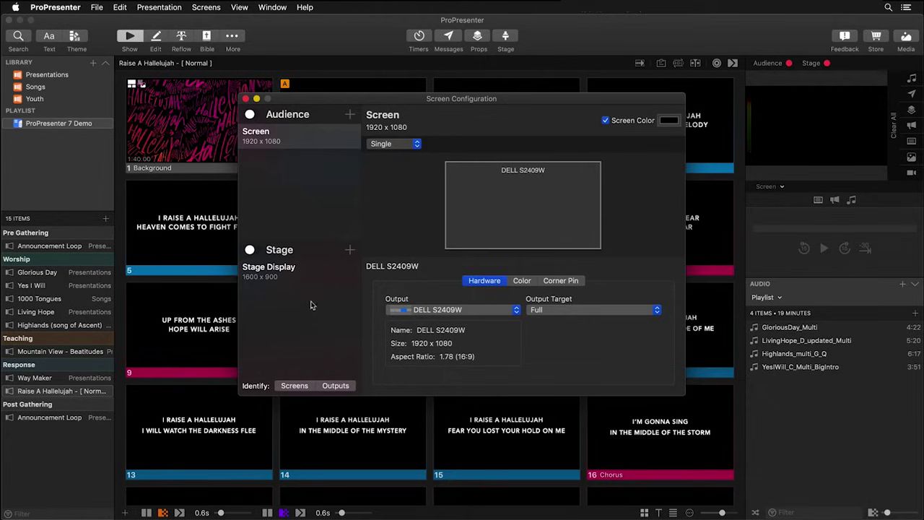
Step: Rename the audience screen from 'Screen' to 'Main Output' and view its output destinations
click(321, 139)
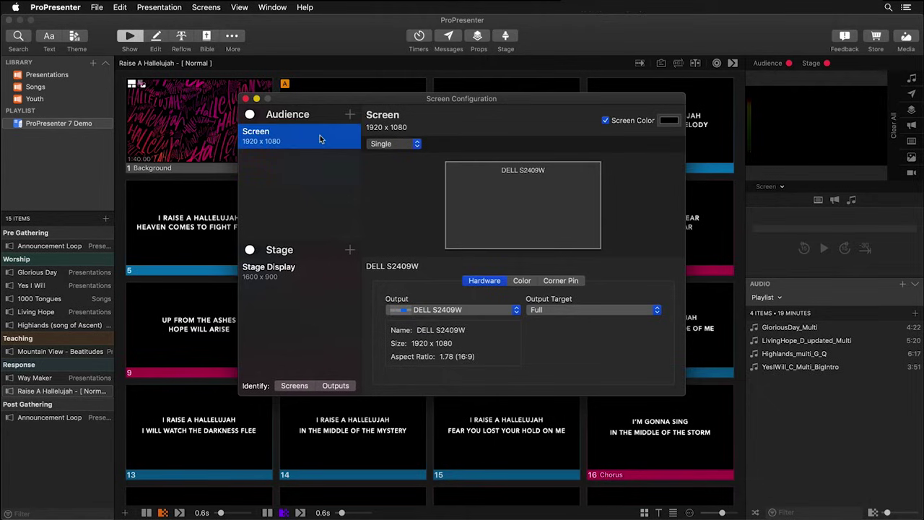
click(376, 116)
double_click(375, 116)
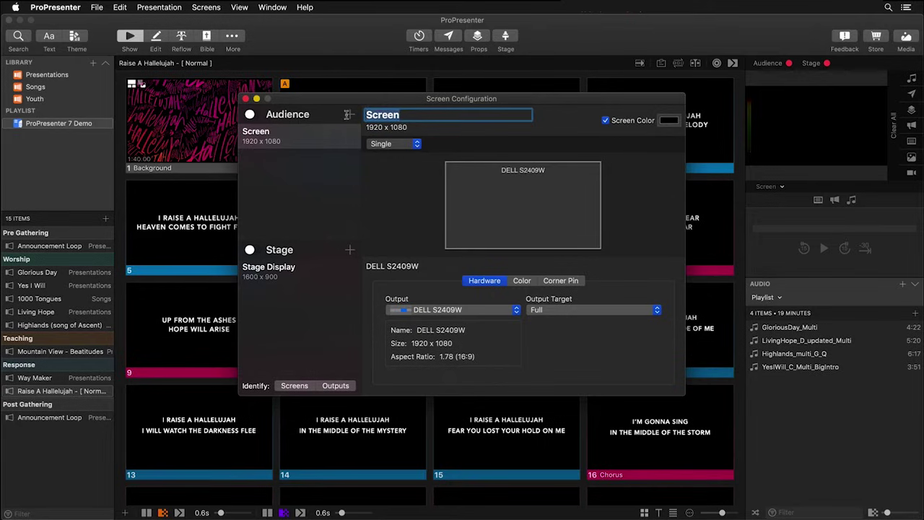
text(Main Output)
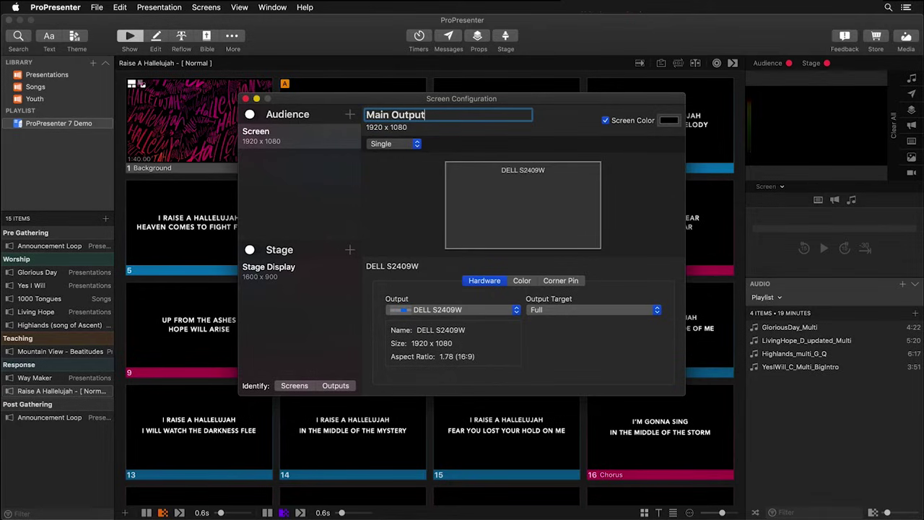
click(436, 134)
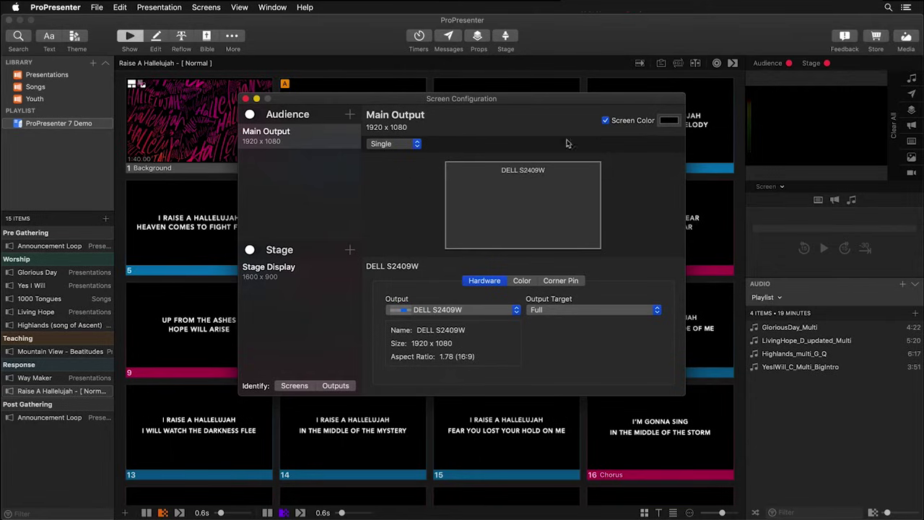
click(463, 311)
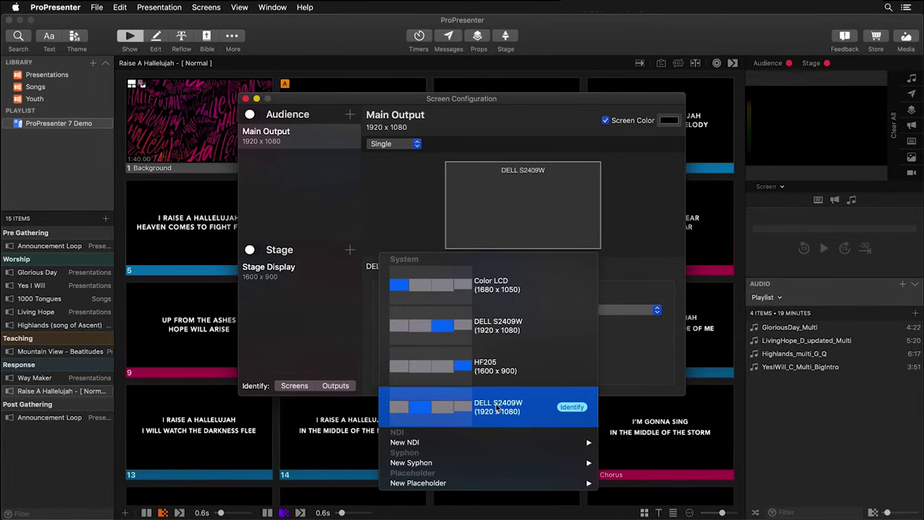
mouse_move(486, 448)
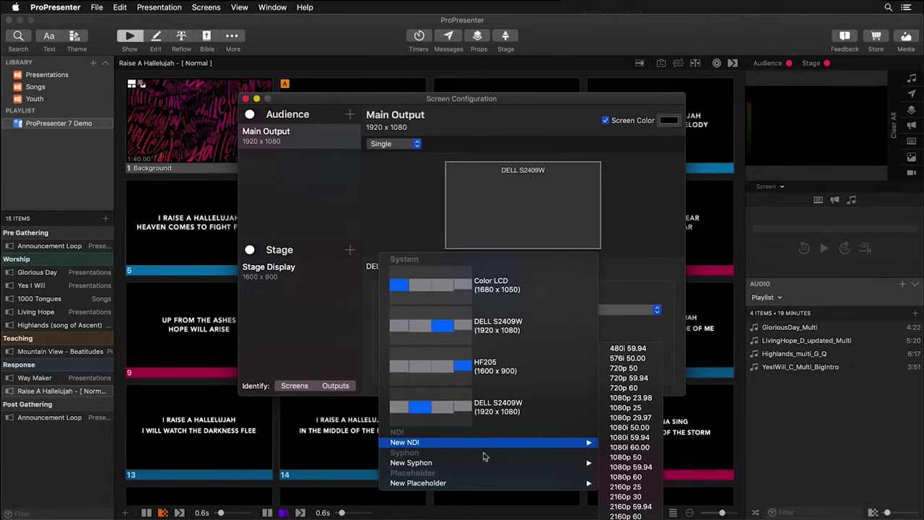
mouse_move(479, 466)
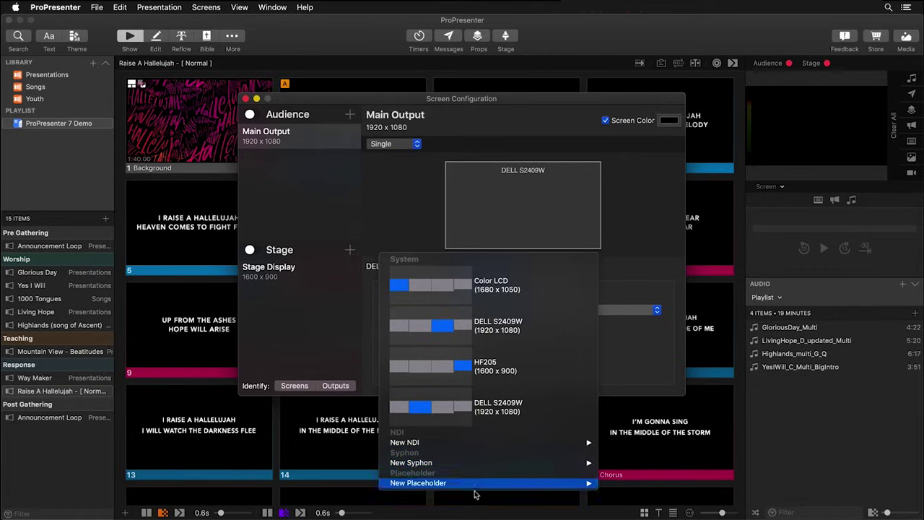
mouse_move(476, 491)
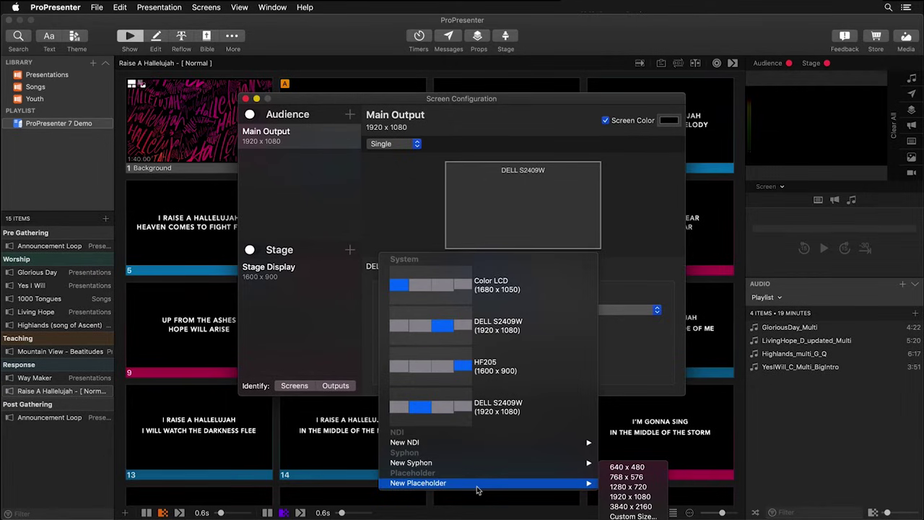
click(462, 325)
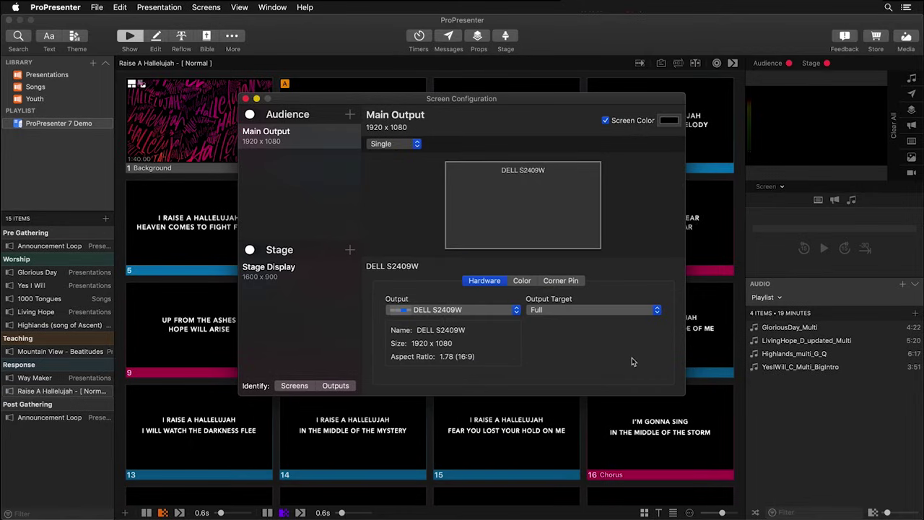
click(520, 282)
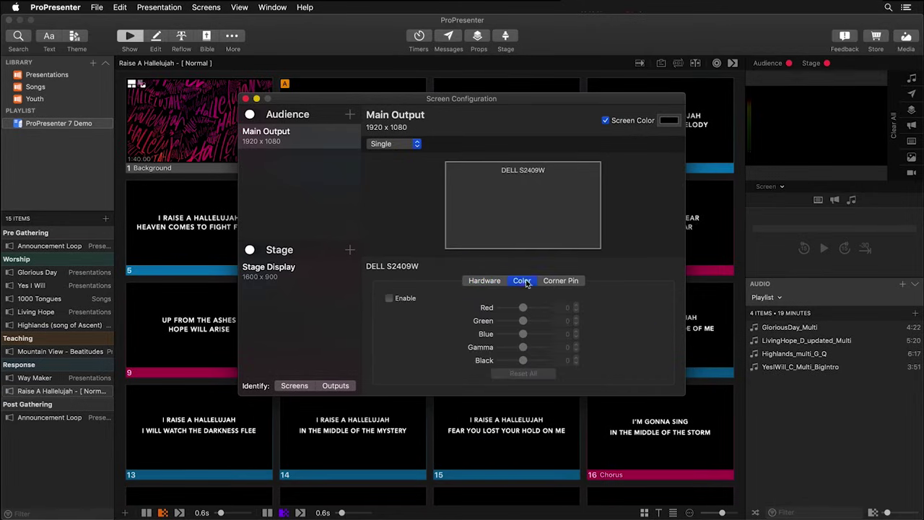
click(568, 281)
click(485, 282)
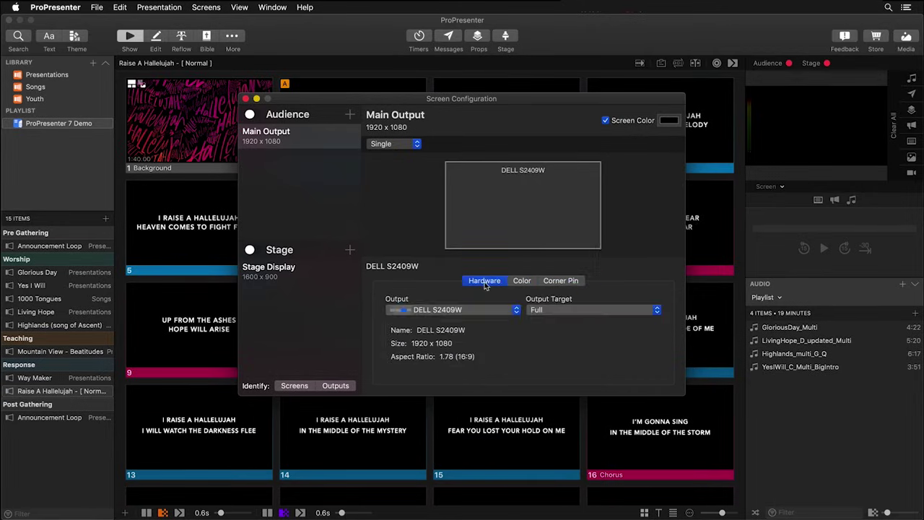
click(554, 314)
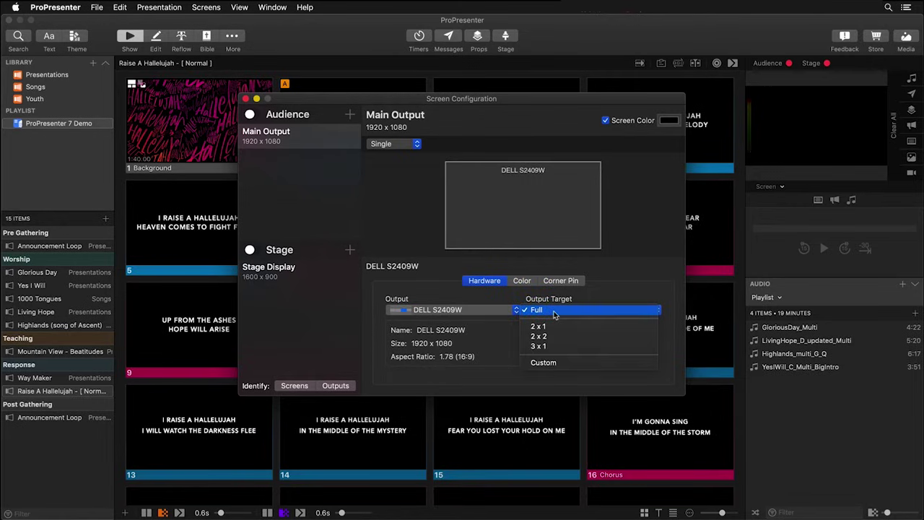
click(562, 367)
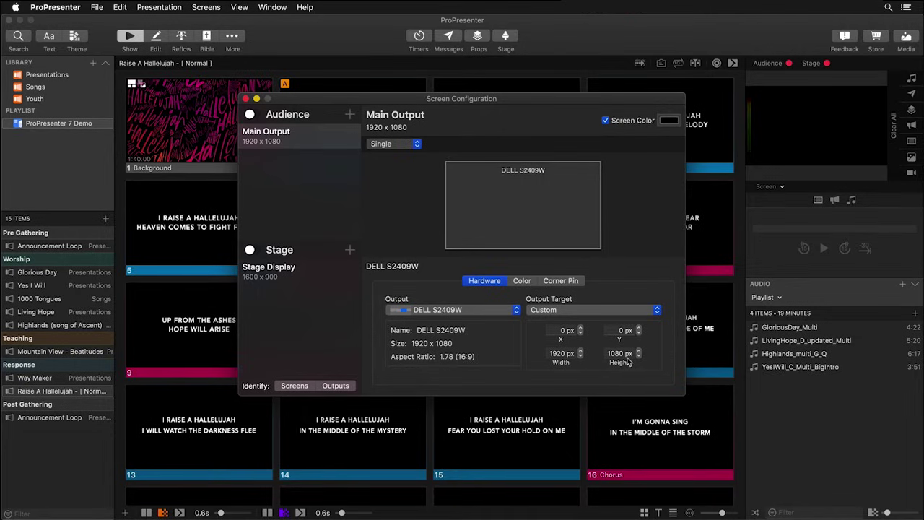
click(588, 309)
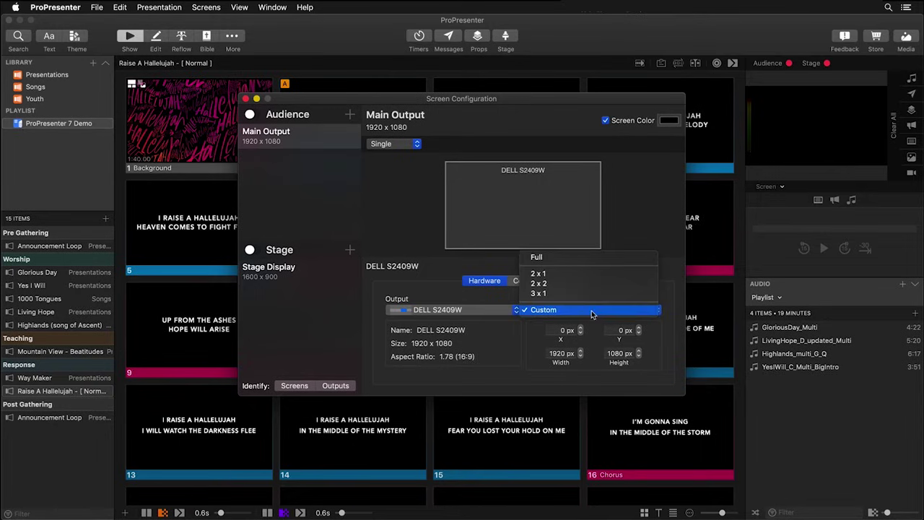
click(584, 258)
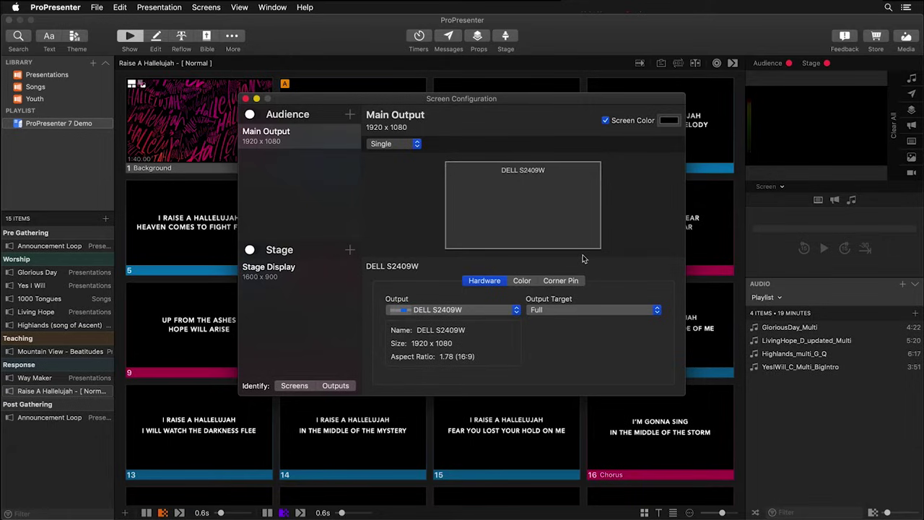
Step: Switch Main Output from Single to Mirror and select the second, unconfigured output
click(414, 144)
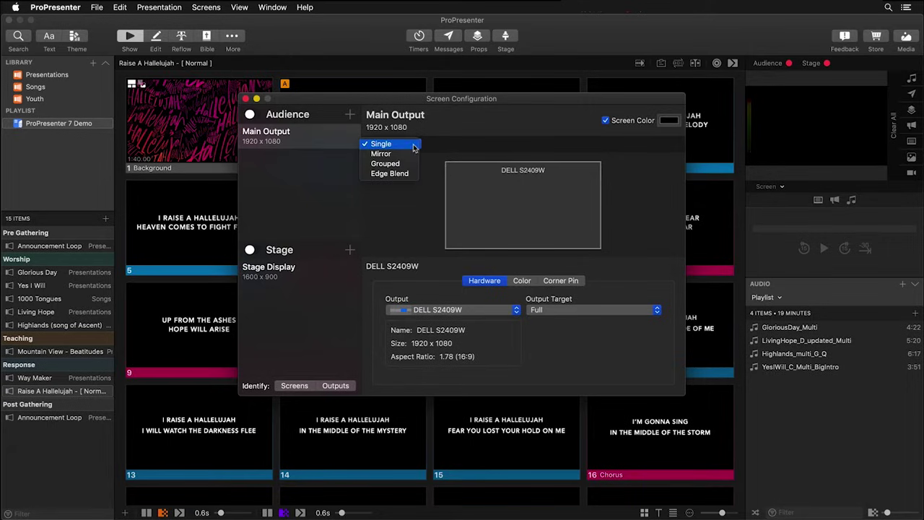
click(409, 155)
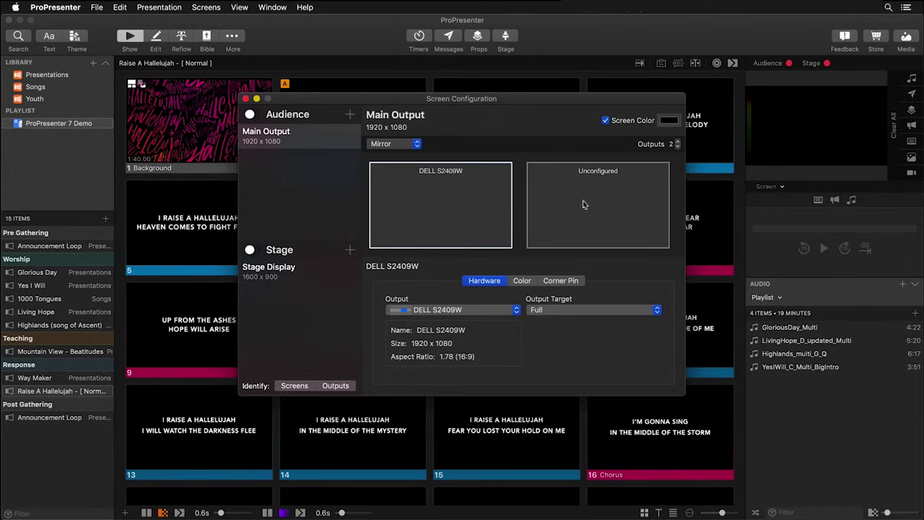
click(607, 213)
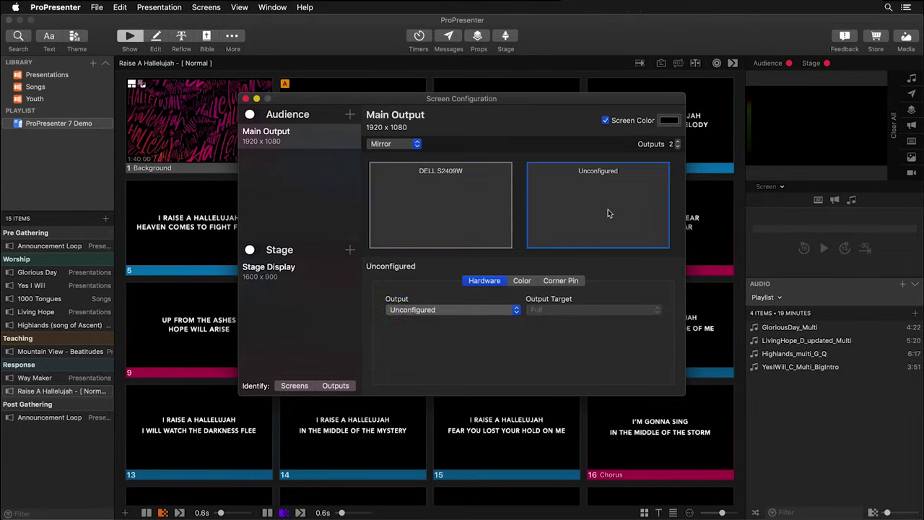
click(489, 308)
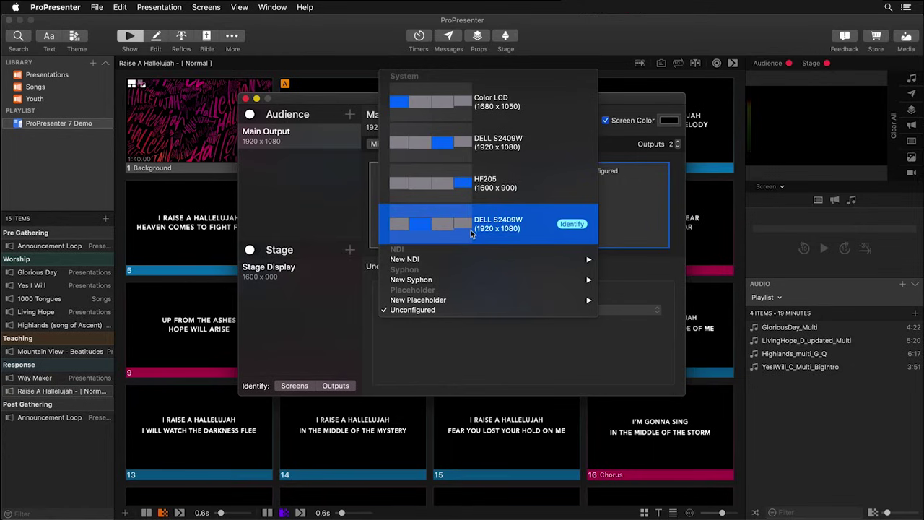
Step: Send the second output to an NDI stream at 1080i 59.94 and review its alpha key settings
mouse_move(447, 262)
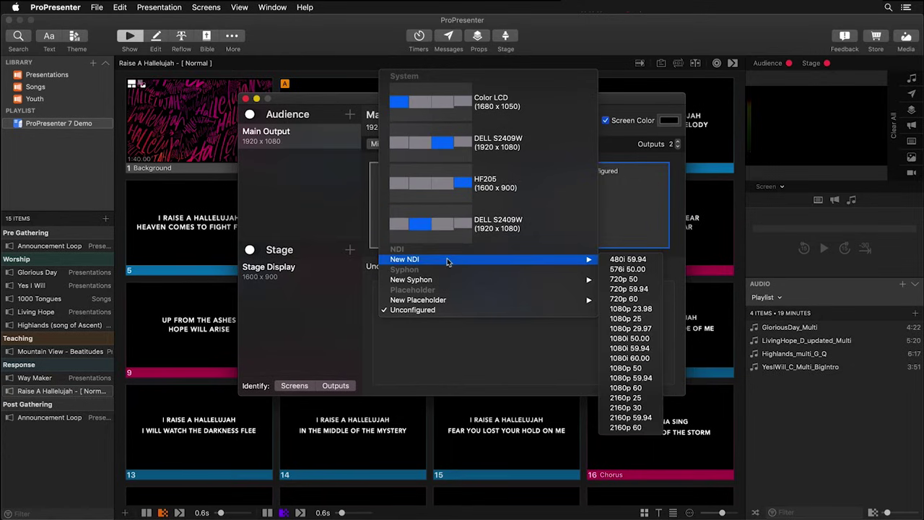
click(626, 350)
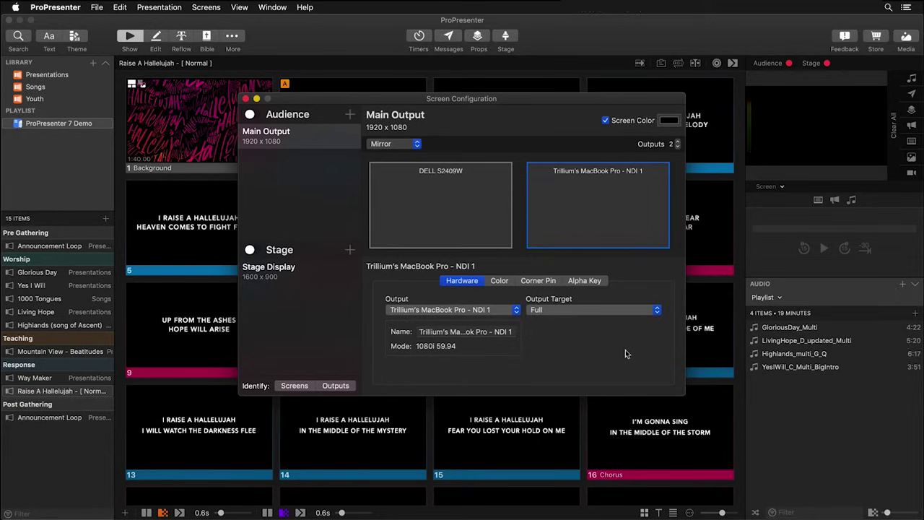
click(585, 283)
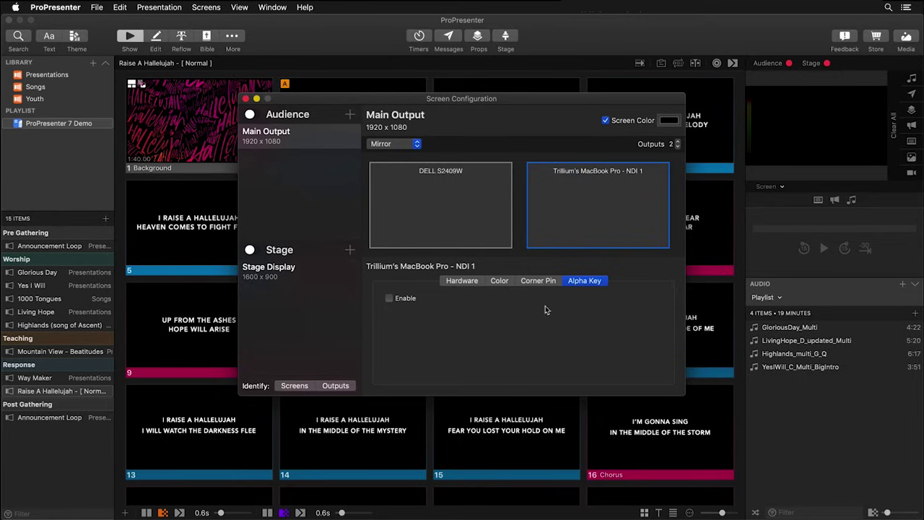
click(466, 283)
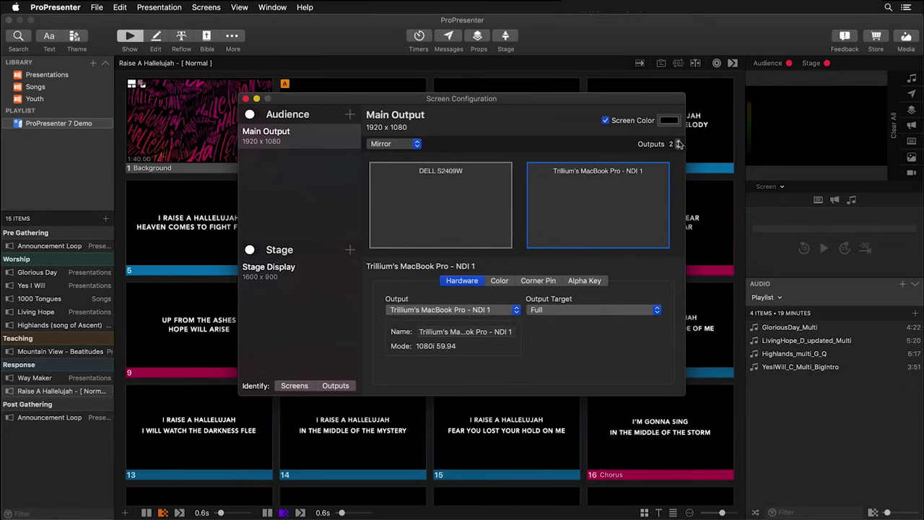
Step: Raise the mirrored Outputs count to 3, then lower it back to 2
click(677, 142)
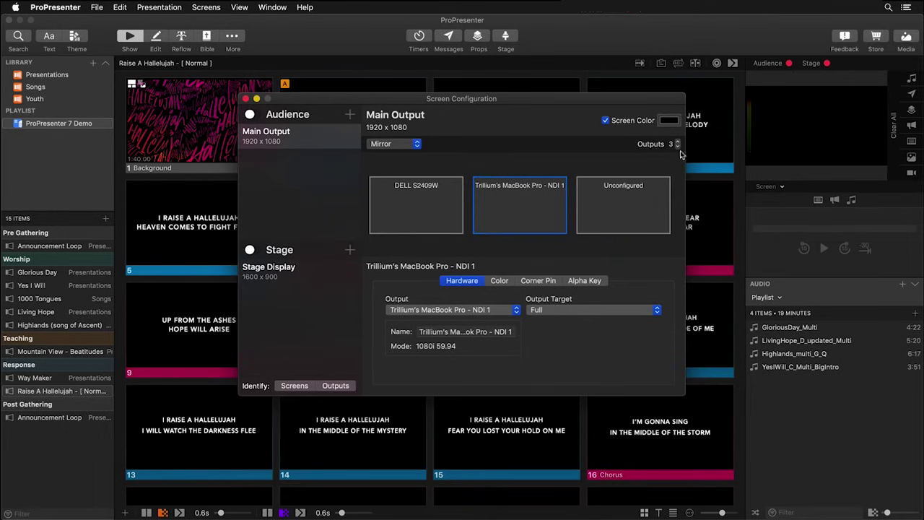
click(677, 147)
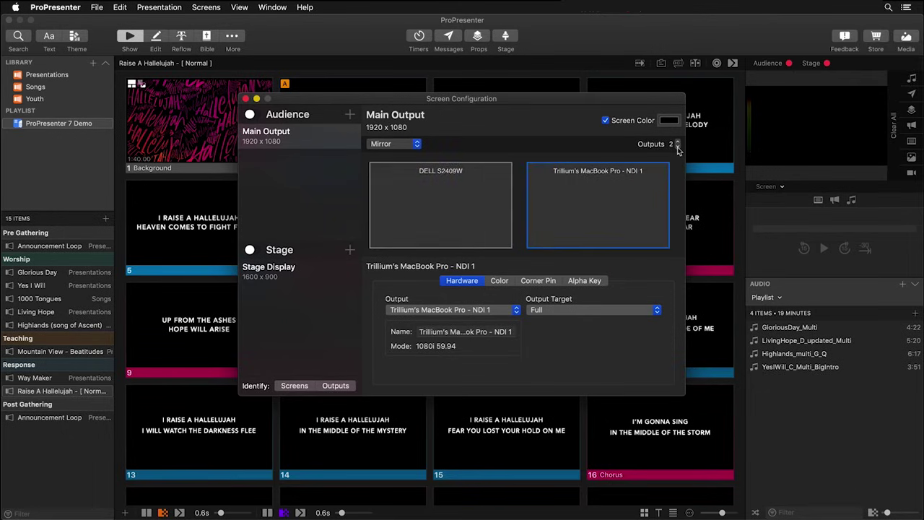
click(413, 148)
Step: Change Main Output to Grouped and settle on 1 row by 3 columns at 5760 x 1080
click(406, 153)
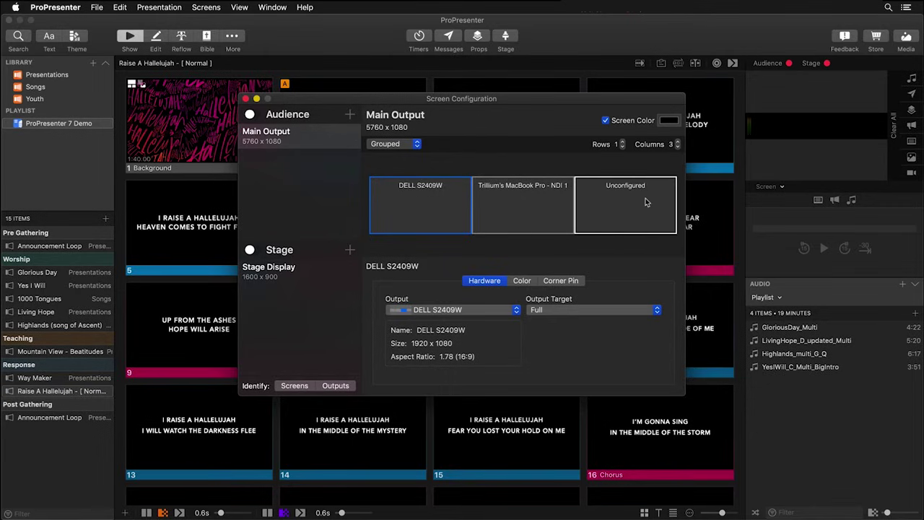
click(677, 147)
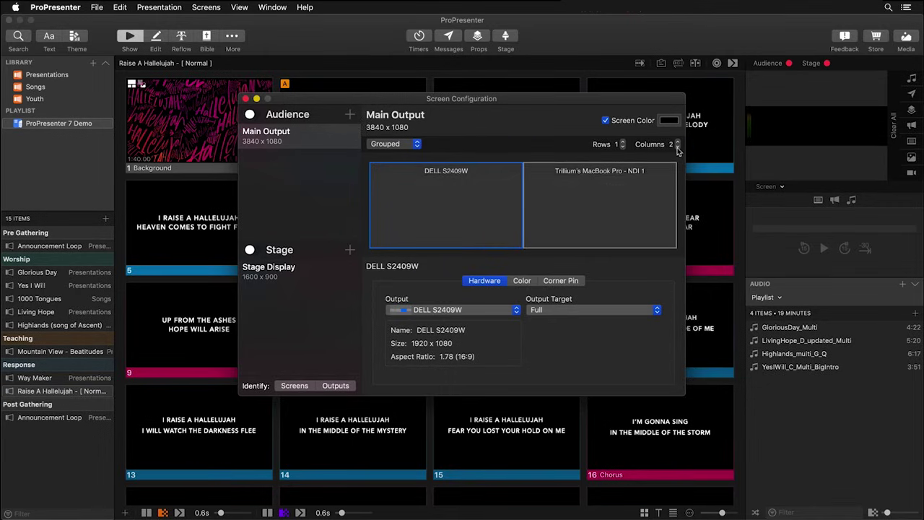
click(622, 141)
click(678, 142)
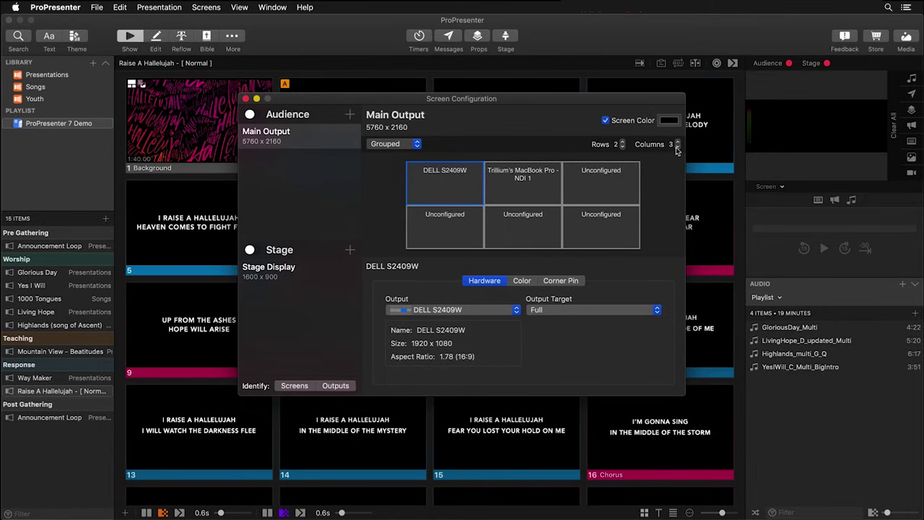
click(622, 147)
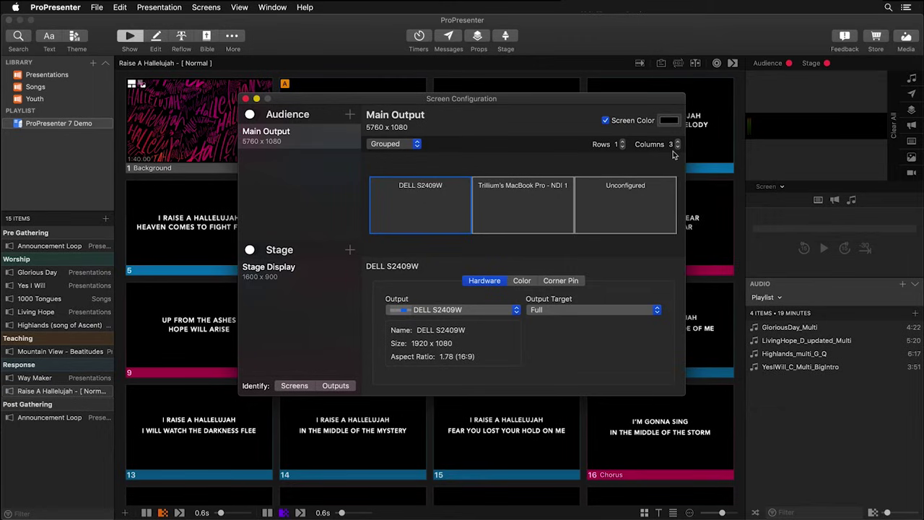
click(412, 146)
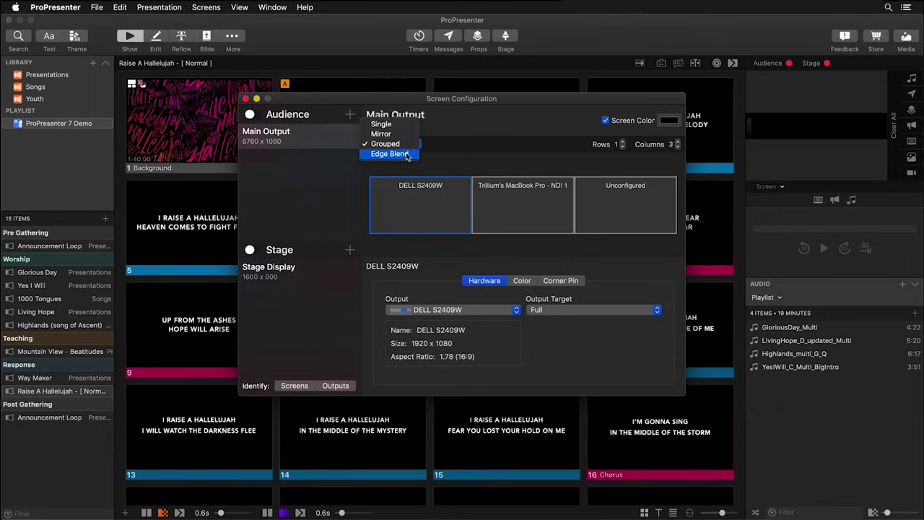
Step: Switch Main Output to Edge Blend at 5376 x 1080 and inspect both Linear blend overlaps
click(407, 152)
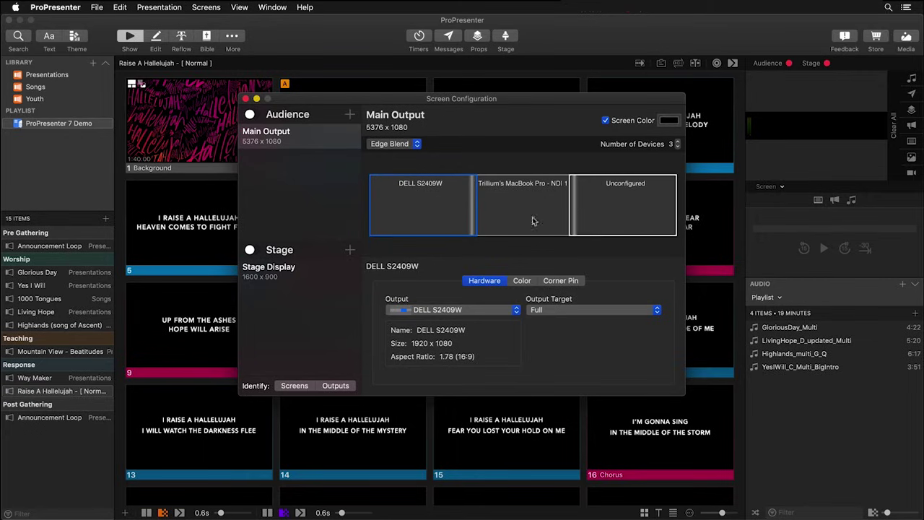
click(474, 221)
click(576, 216)
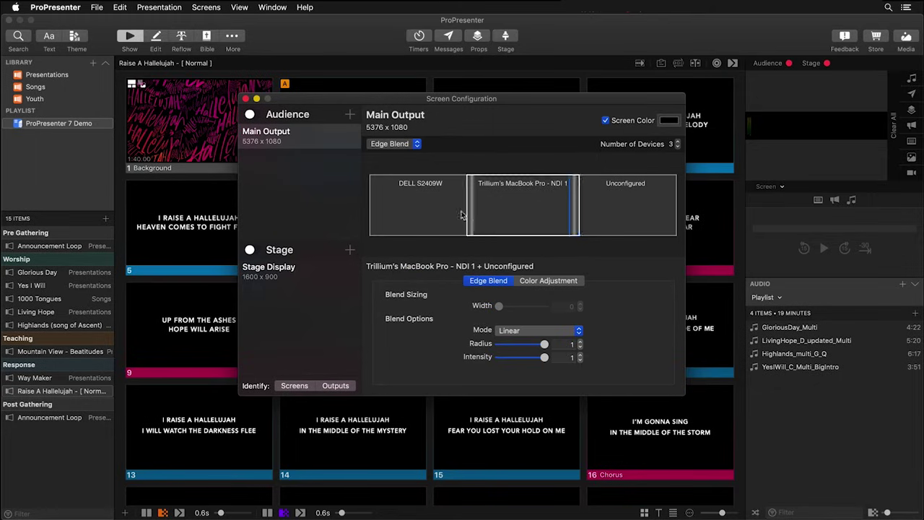
click(410, 144)
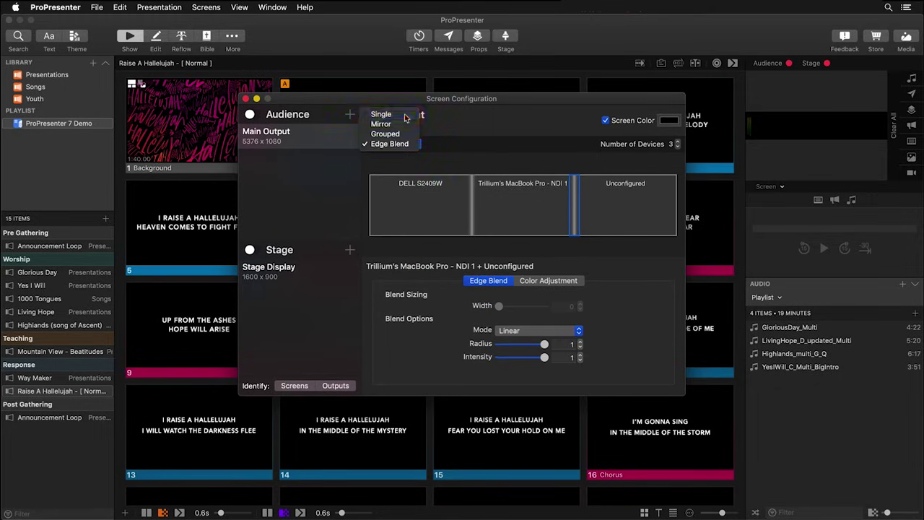
Step: Return Main Output to Single and add a DELL S2409W audience screen named 'Lobby'
click(406, 114)
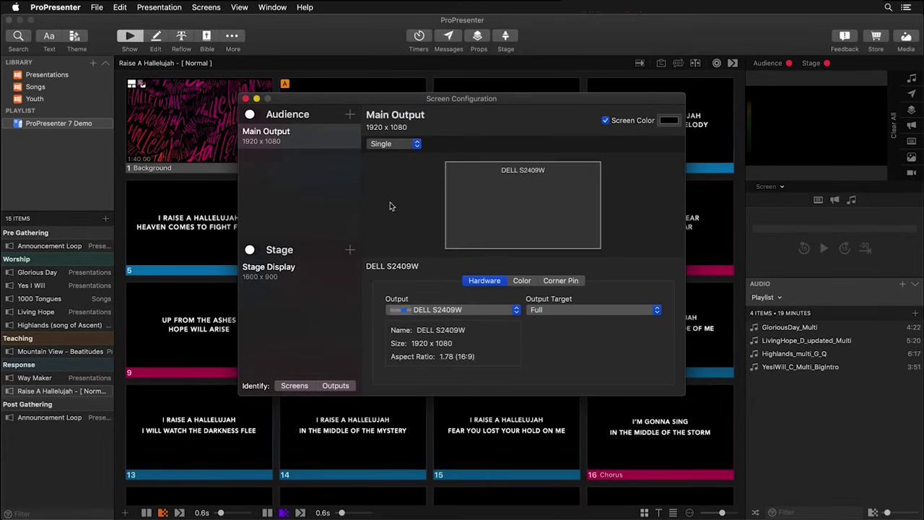
click(350, 116)
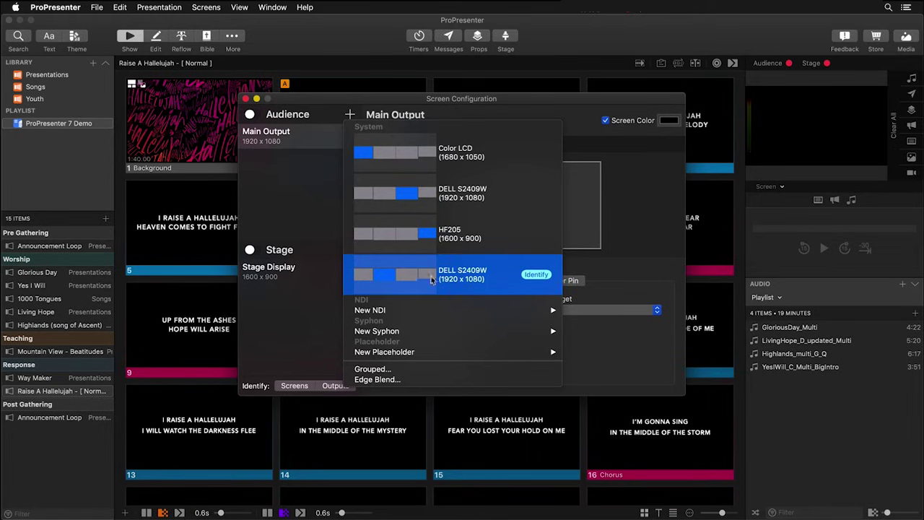
click(431, 280)
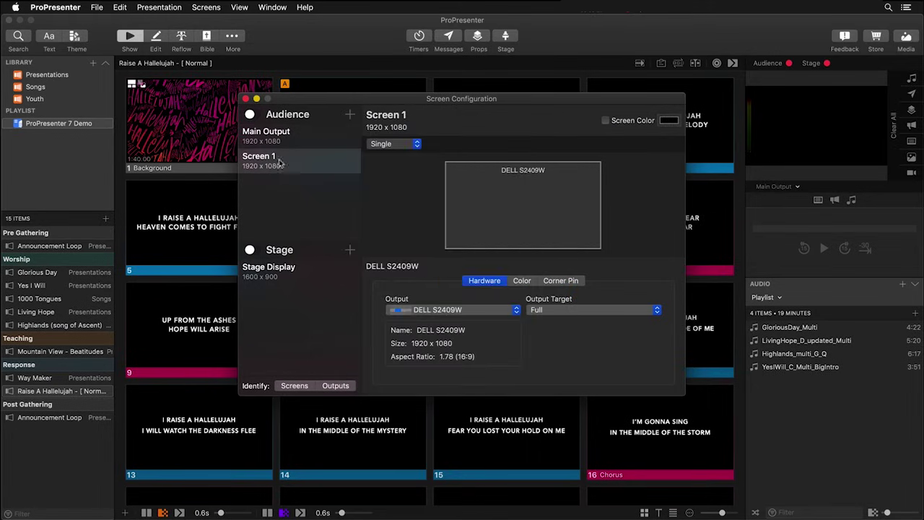
double_click(279, 162)
text(Lobby)
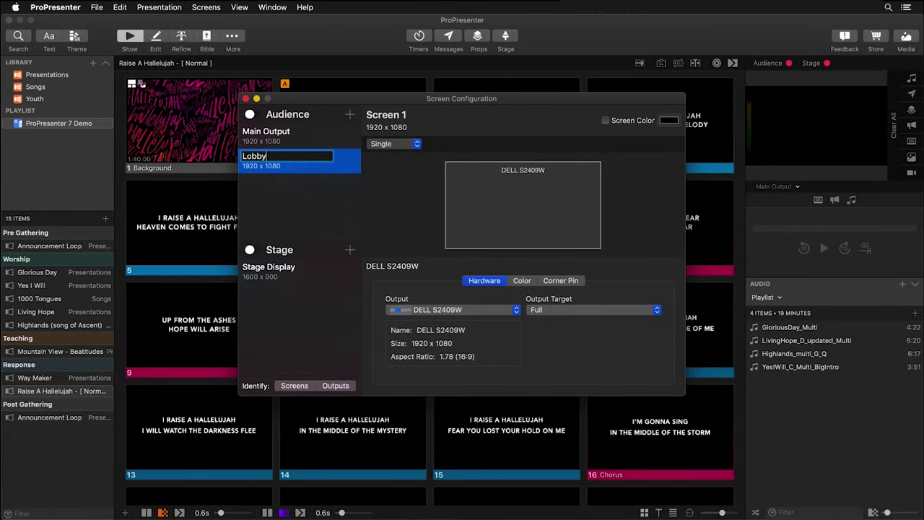
key(Return)
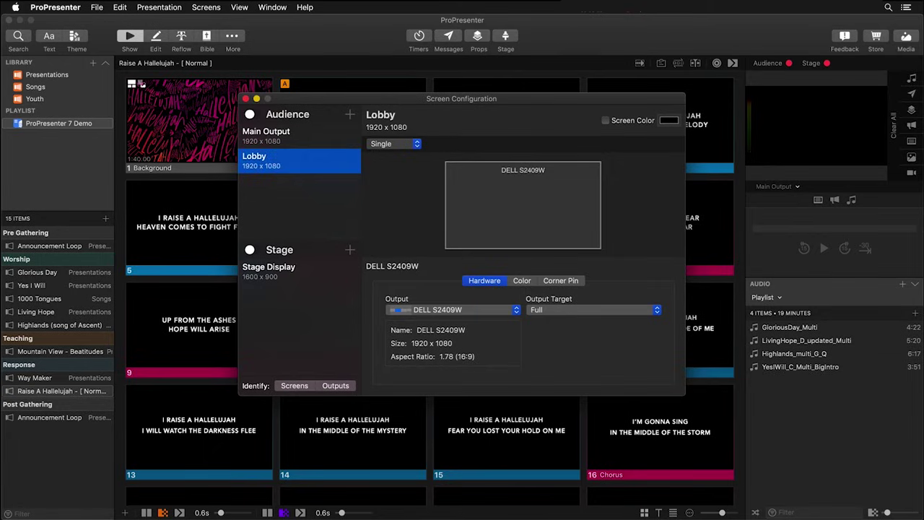
click(350, 116)
Step: Add a New NDI 1080i 59.94 audience screen and name it 'Live Lyrics'
mouse_move(419, 311)
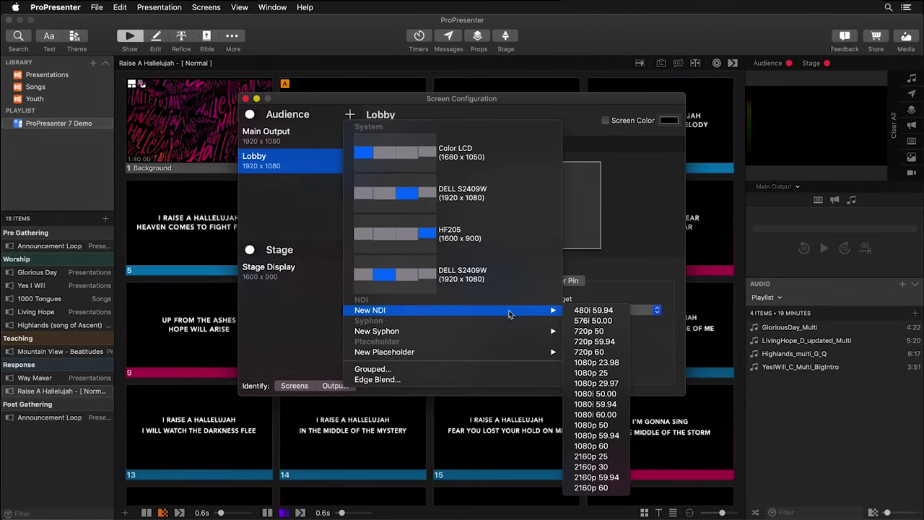
click(595, 403)
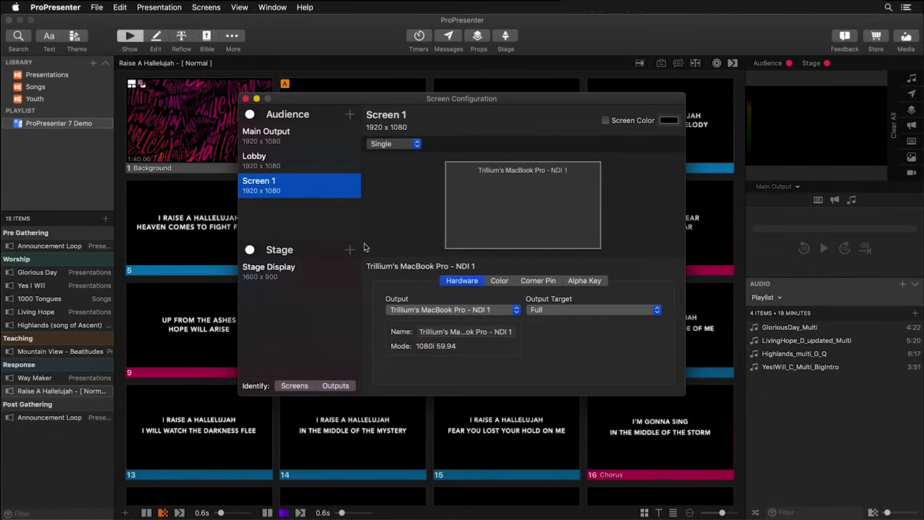
key(Return)
text(Live )
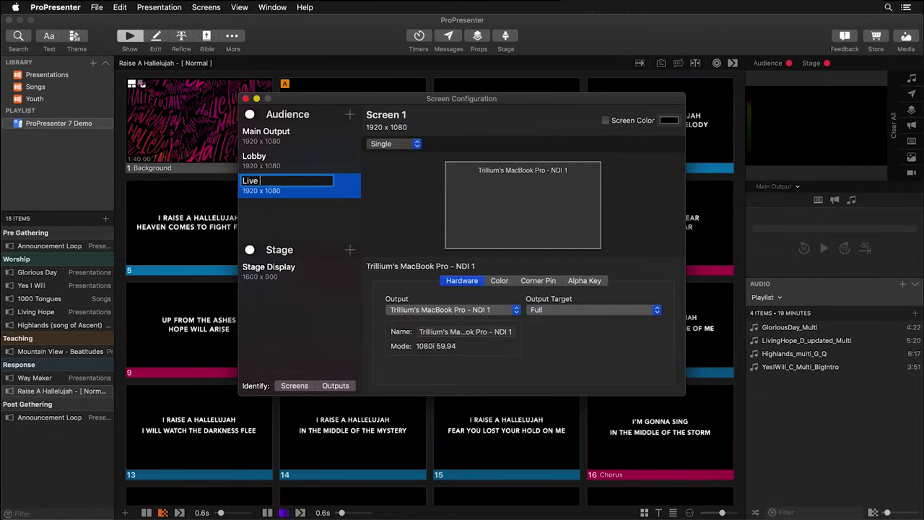
text(Lyrics)
key(Return)
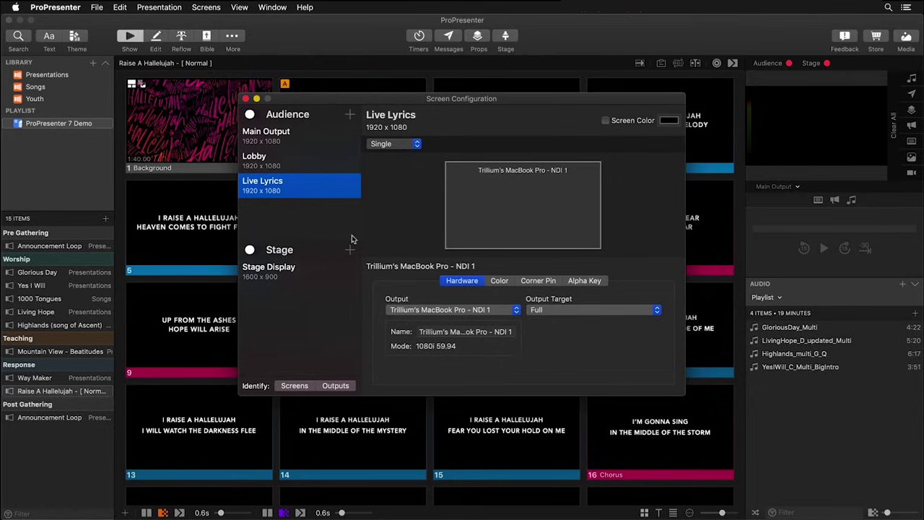
Step: Select the Stage Display and browse its Output choices, leaving it on HF205 at 1600 x 900
click(285, 269)
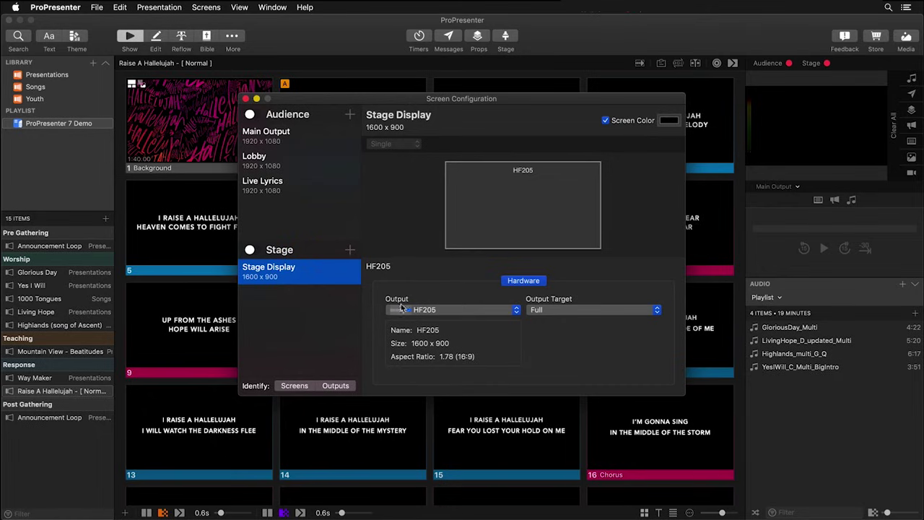
click(424, 310)
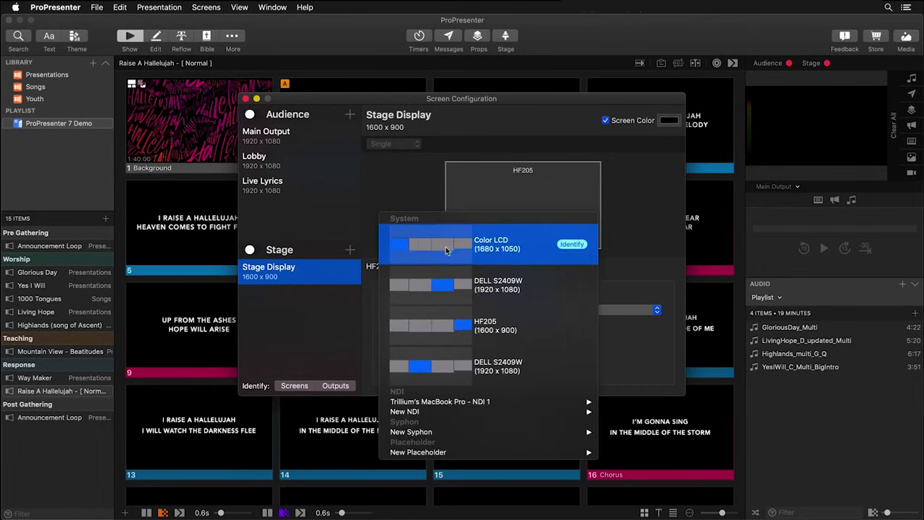
mouse_move(429, 416)
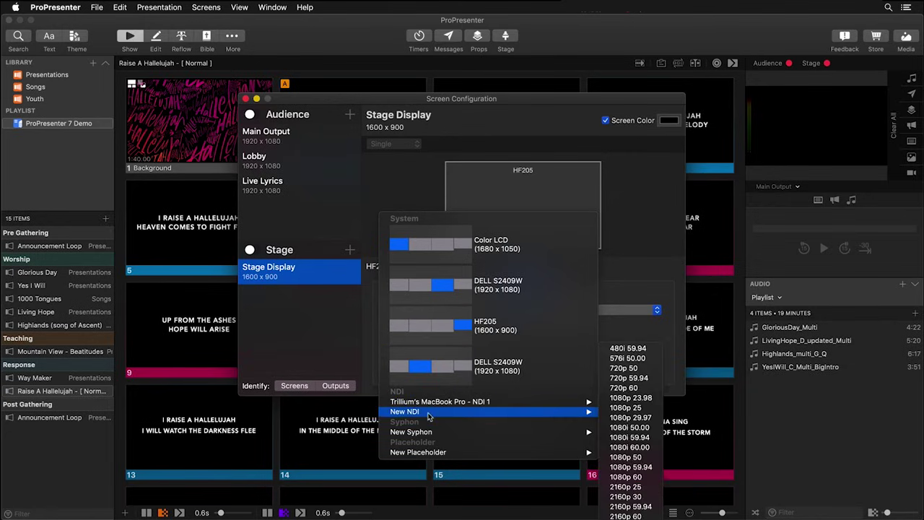
click(367, 370)
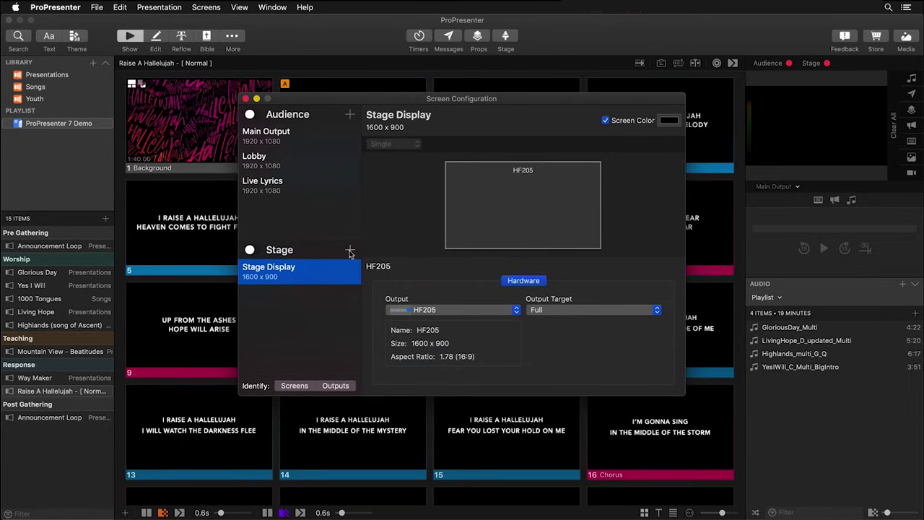
Step: Add Stage Display 1 on a new 1920 x 1080 placeholder output
click(350, 251)
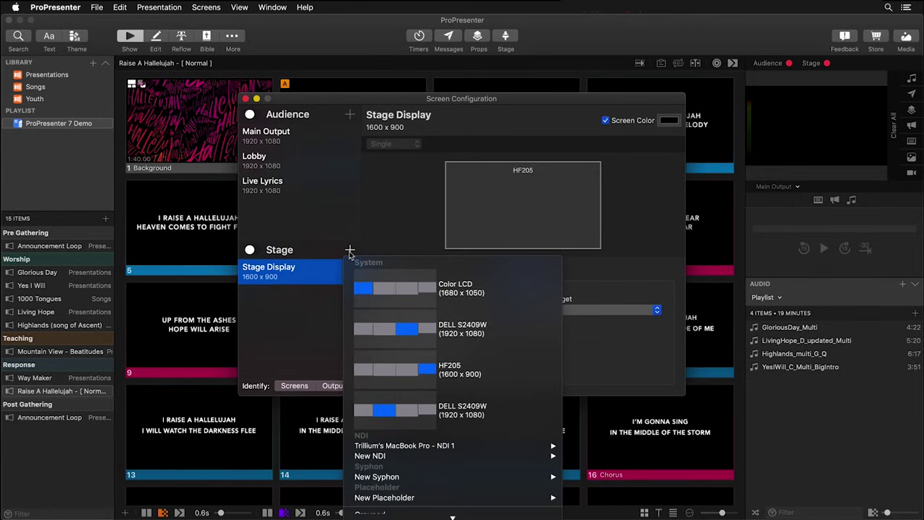
mouse_move(401, 498)
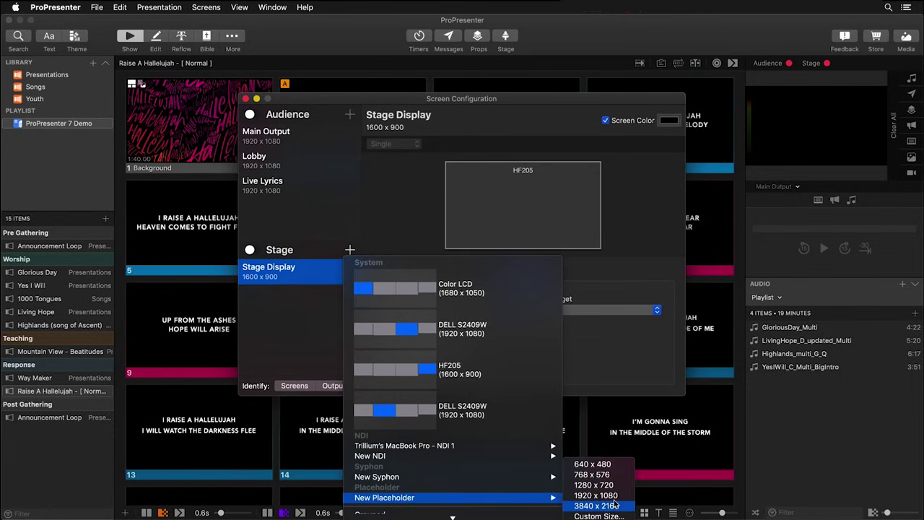
click(594, 495)
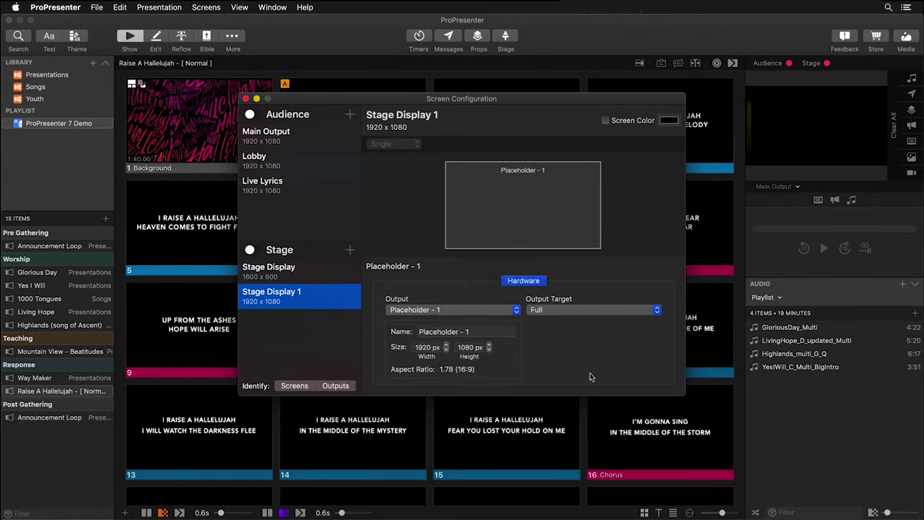